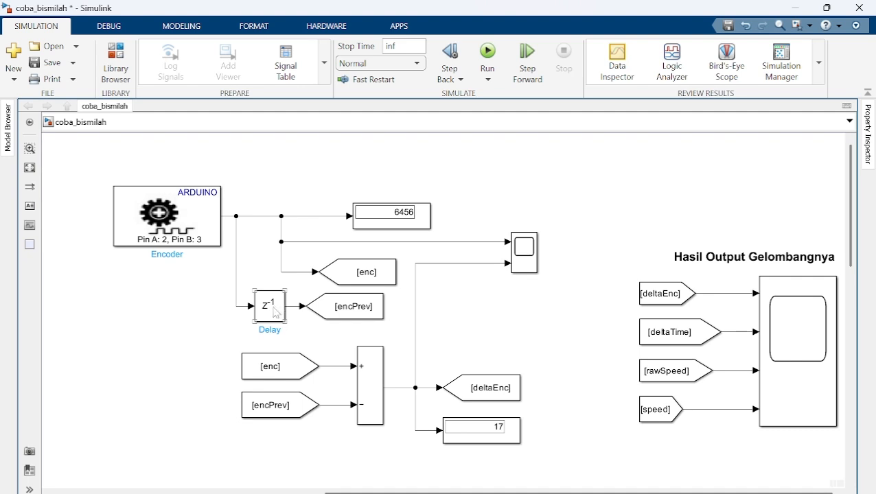
- Inspect the parameters of the Delay block between the Encoder output and the encPrev tag
left_click(276, 312)
double_click(275, 312)
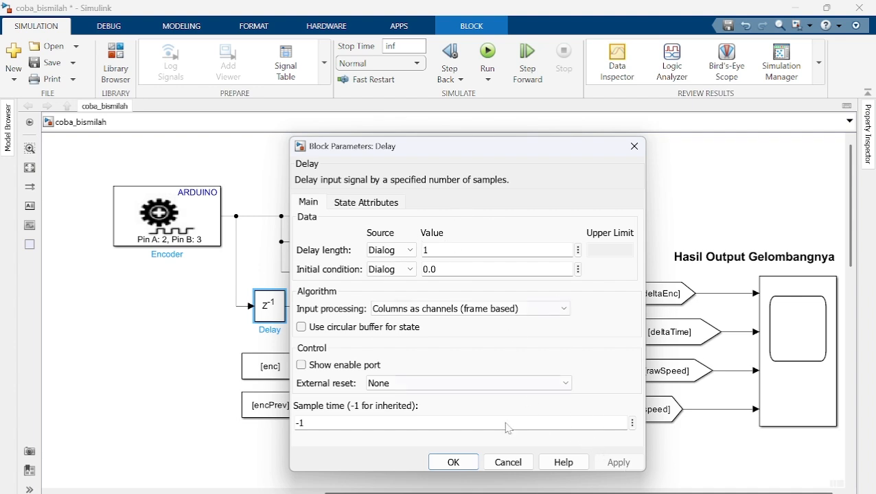
left_click(634, 146)
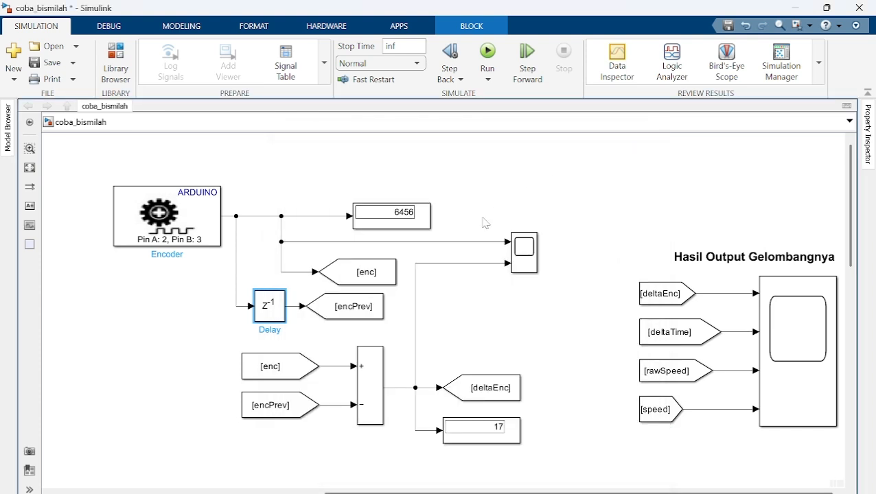
left_click(361, 341)
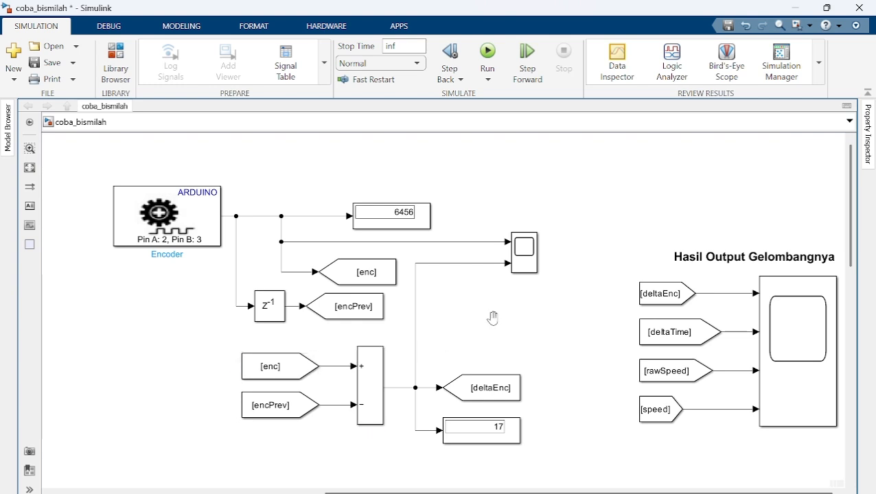
- Examine the encoder section where encPrev is subtracted from enc to feed the deltaEnc tag, display and scope
left_click_drag(440, 319, 420, 304)
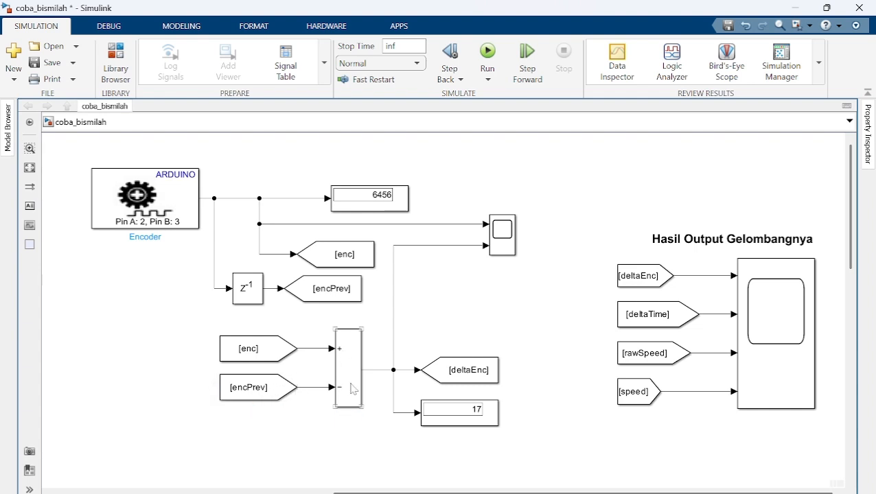
left_click_drag(486, 334, 403, 307)
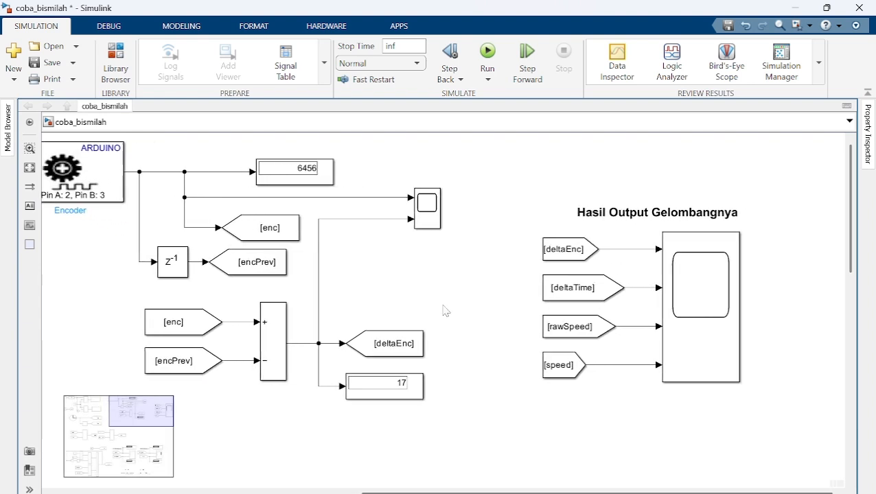
left_click_drag(447, 422, 588, 492)
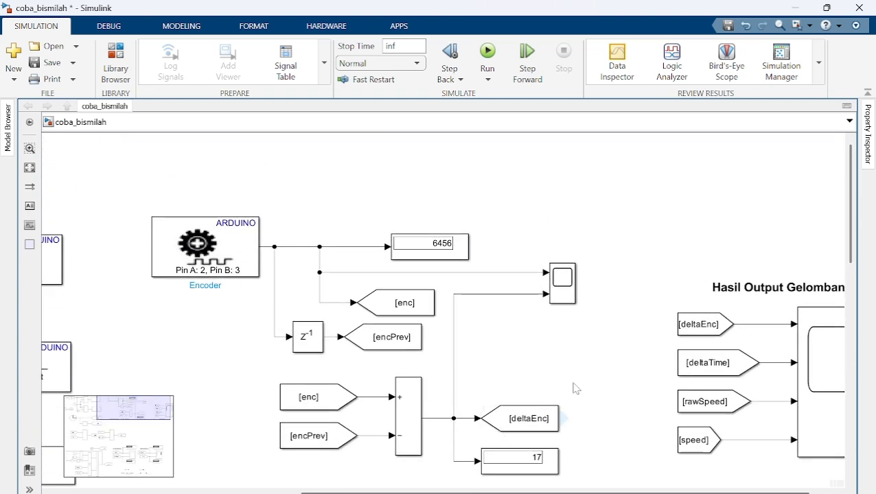
left_click_drag(572, 383, 536, 352)
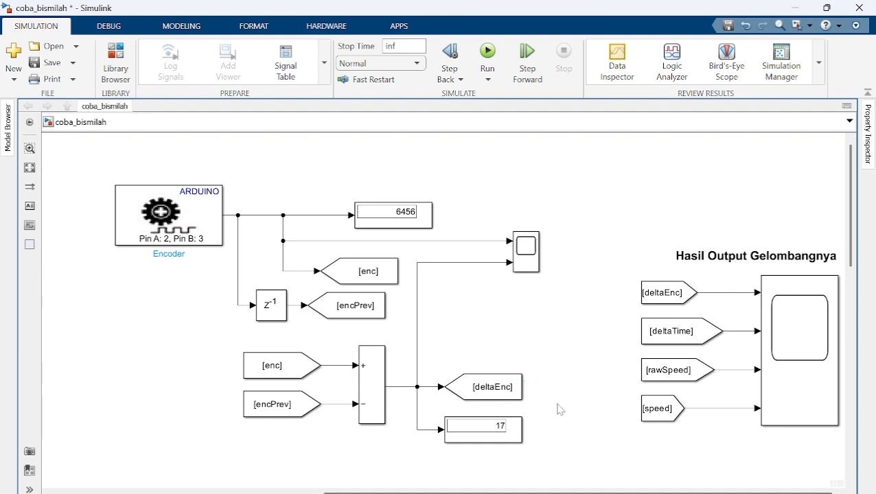
scroll(540, 352, "down", 1)
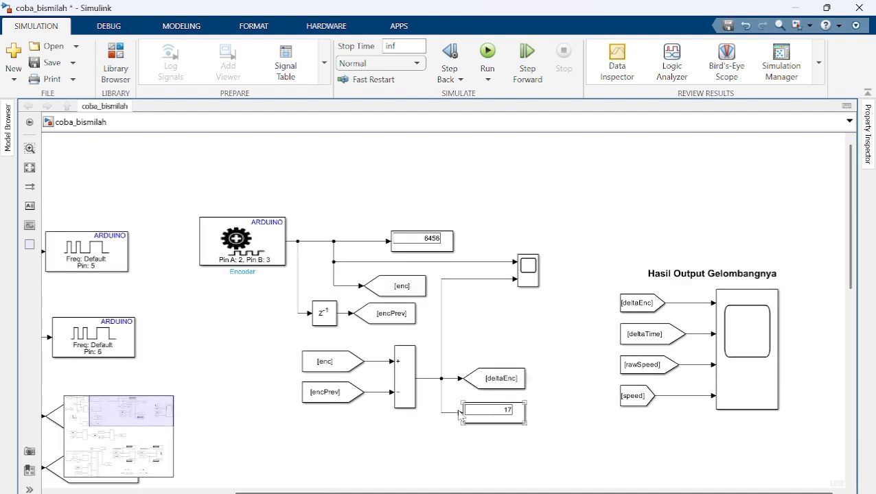
- Examine the Kecepatan per waktu section and inspect the parameters of its Clock block
left_click_drag(458, 399, 576, 138)
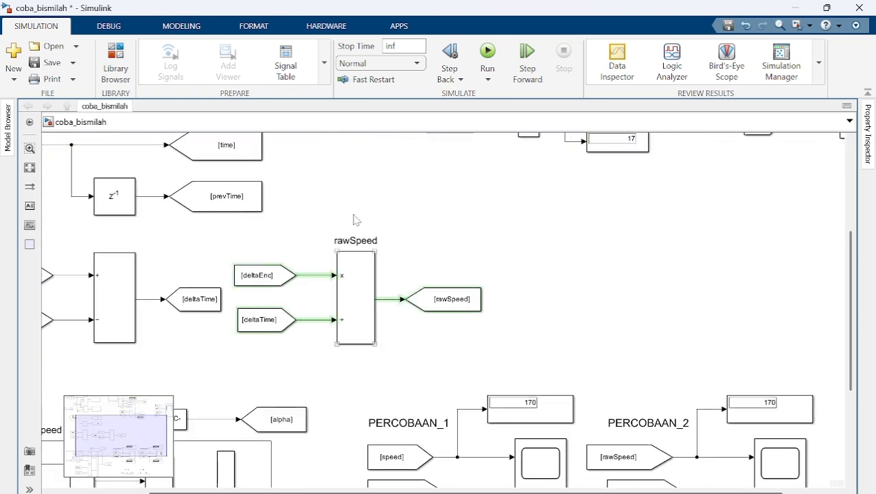
left_click_drag(353, 219, 553, 323)
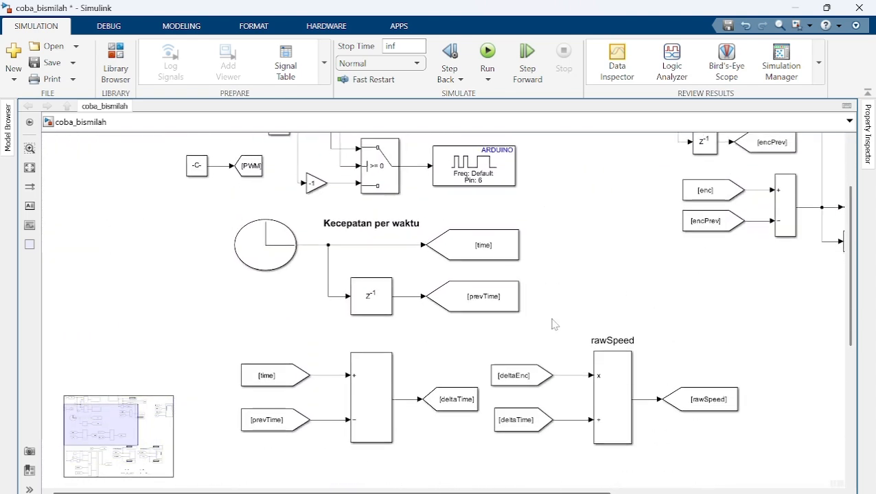
left_click_drag(592, 294, 623, 371)
scroll(594, 240, "down", 1)
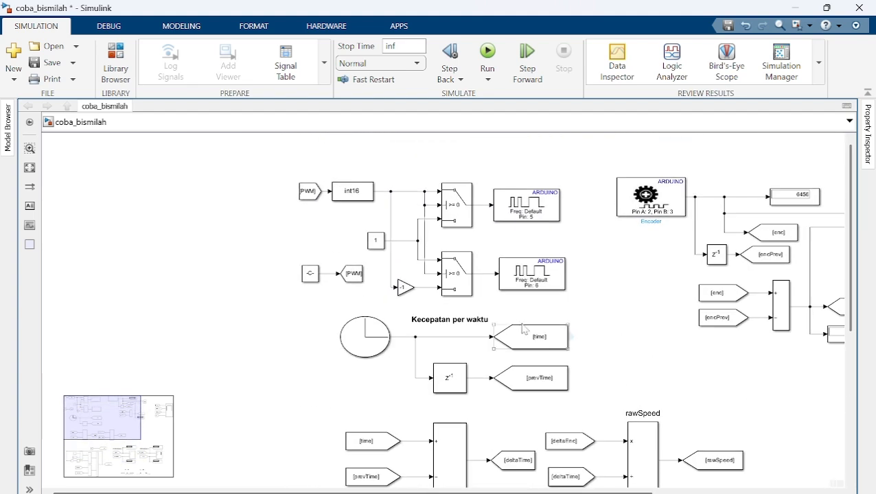
left_click(522, 376)
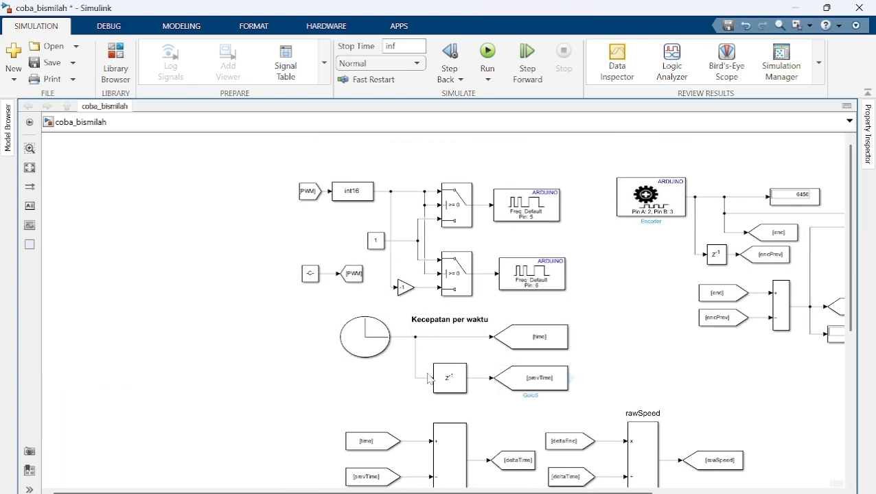
left_click(348, 341)
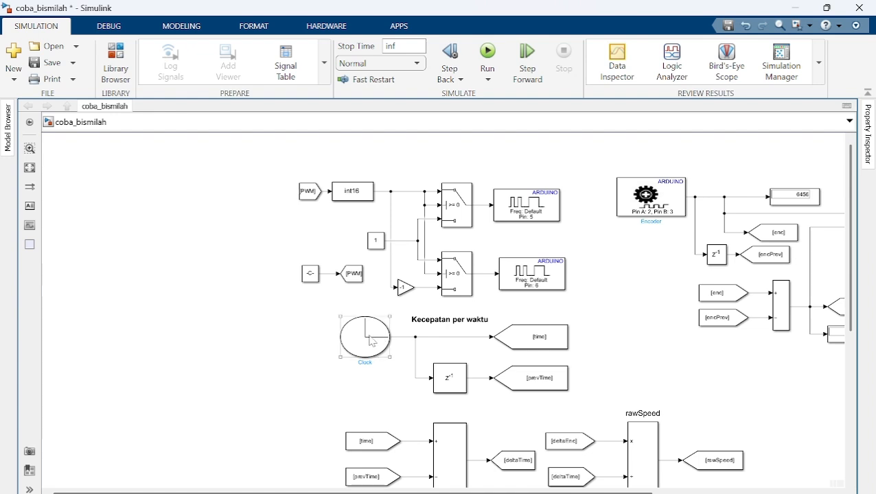
left_click(375, 355)
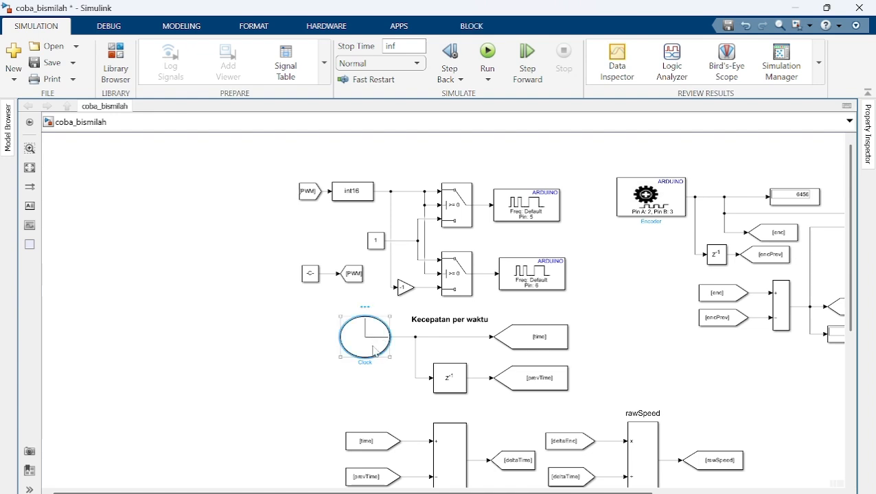
left_click(497, 339)
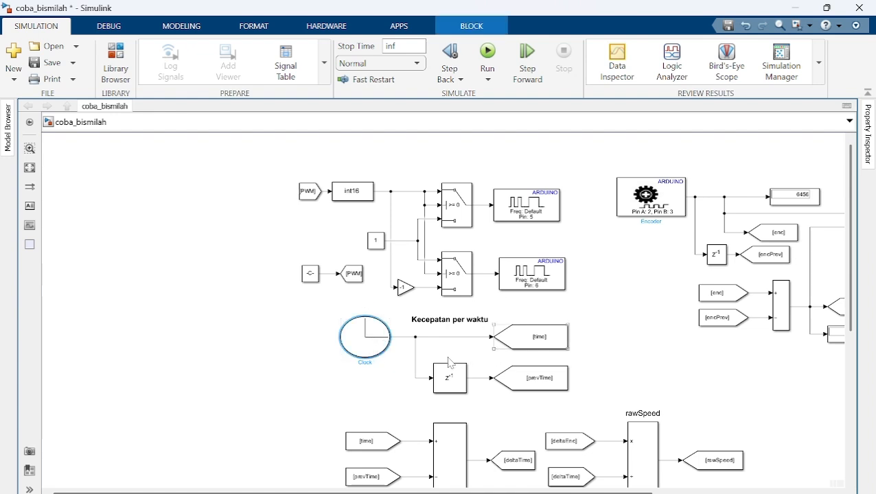
left_click(413, 324)
left_click(372, 349)
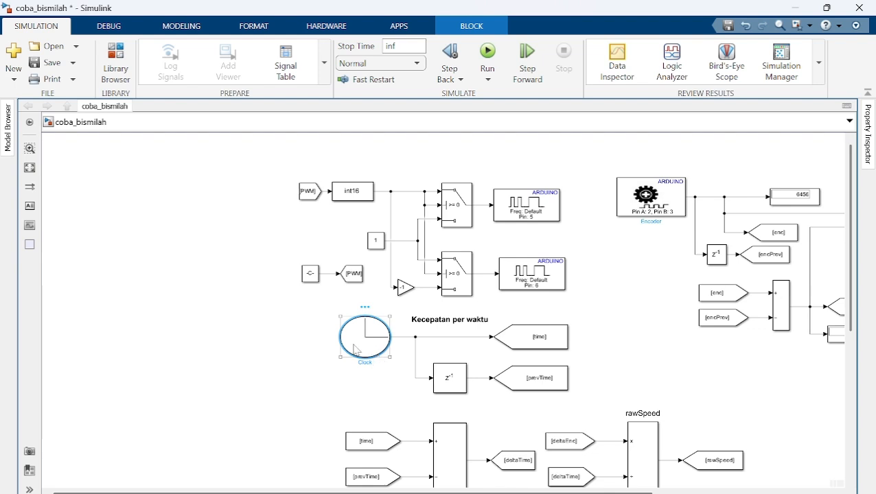
double_click(355, 349)
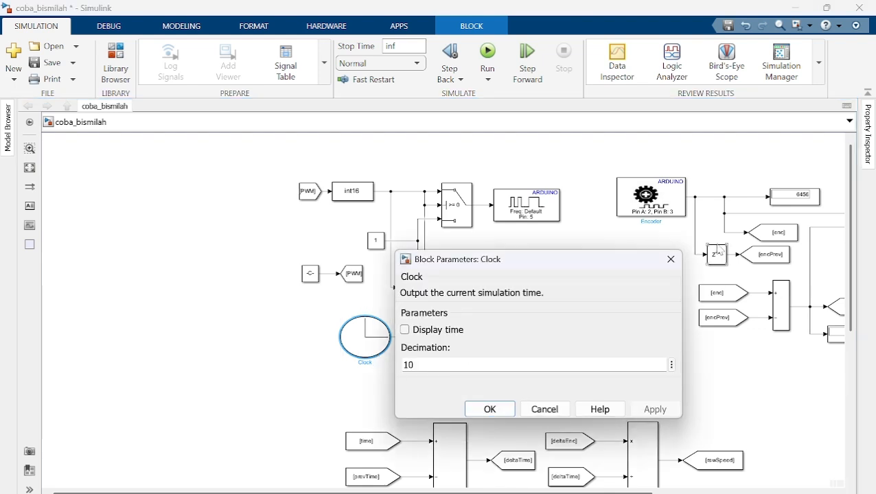
left_click(671, 260)
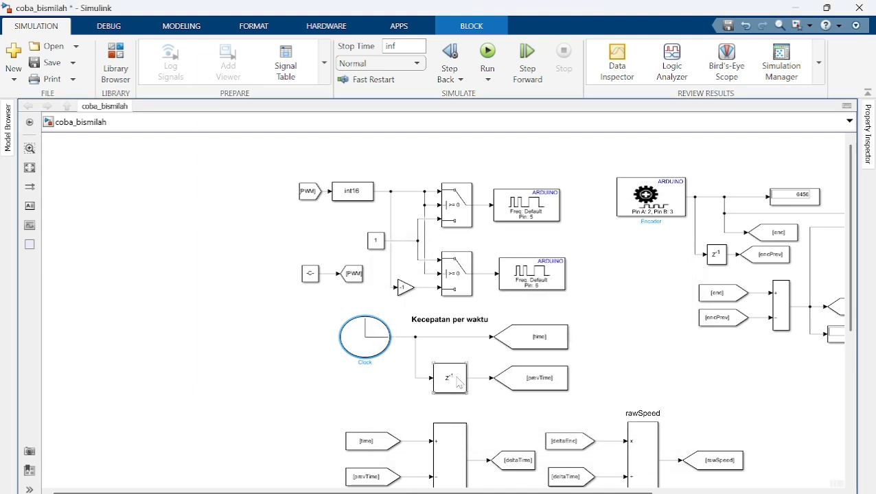
- Inspect the parameters of the Delay block that feeds the prevTime tag in the Kecepatan per waktu section
left_click(483, 348)
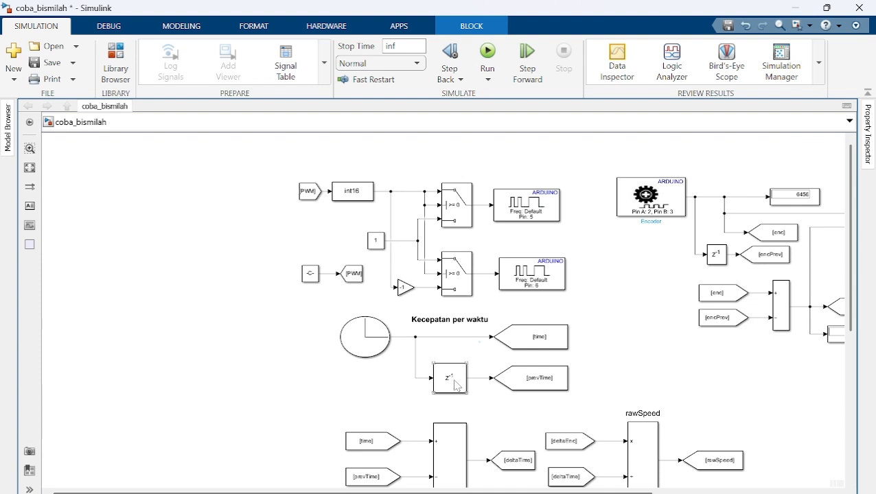
left_click_drag(455, 381, 332, 313)
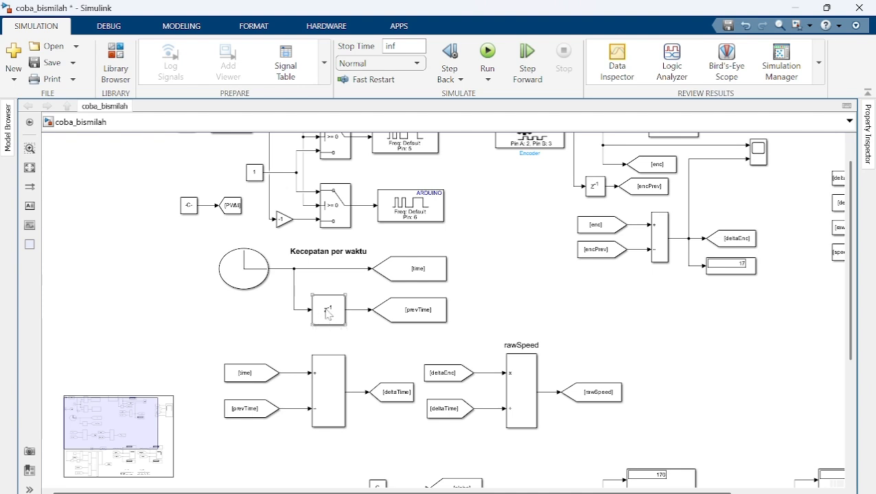
left_click(326, 318)
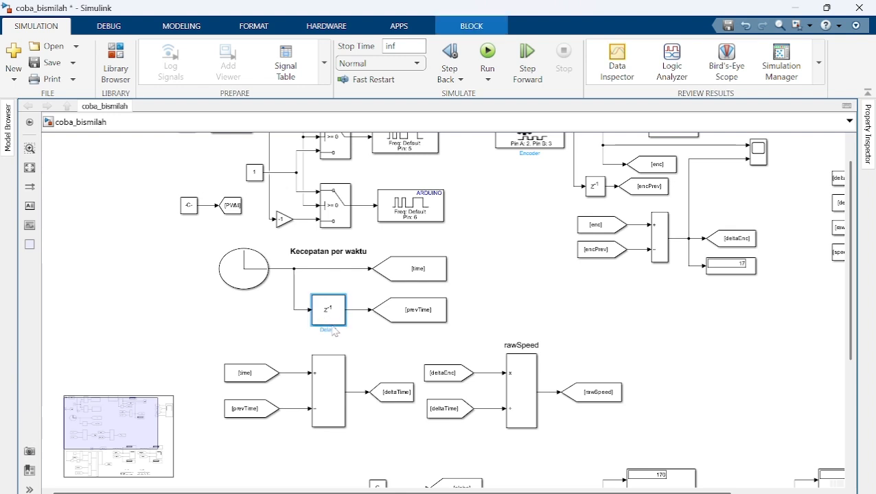
double_click(330, 318)
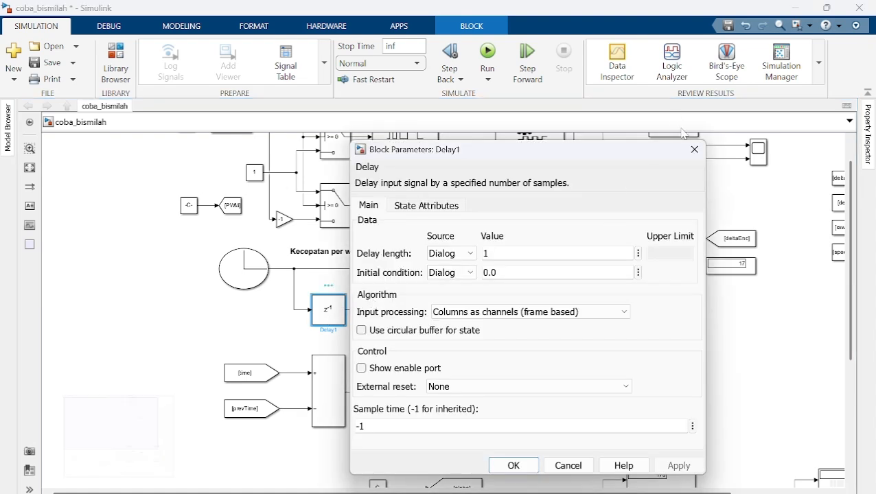
left_click(694, 149)
left_click(471, 270)
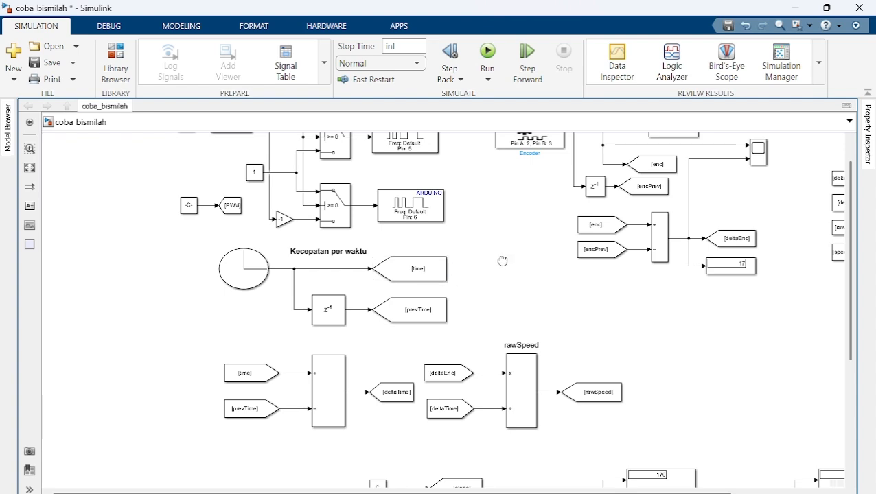
- Examine the deltaTime subtraction and the rawSpeed division, tracing the deltaEnc and deltaTime inputs back to their source blocks
scroll(503, 261, "down", 3)
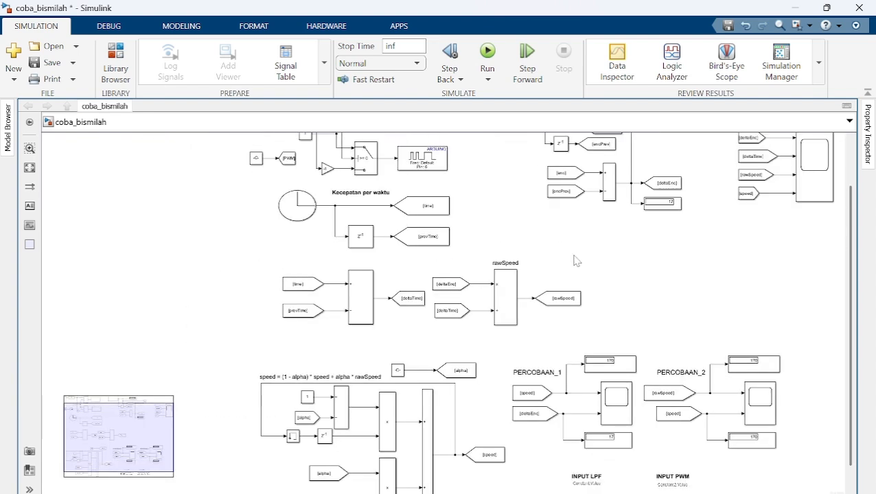
scroll(339, 336, "up", 3)
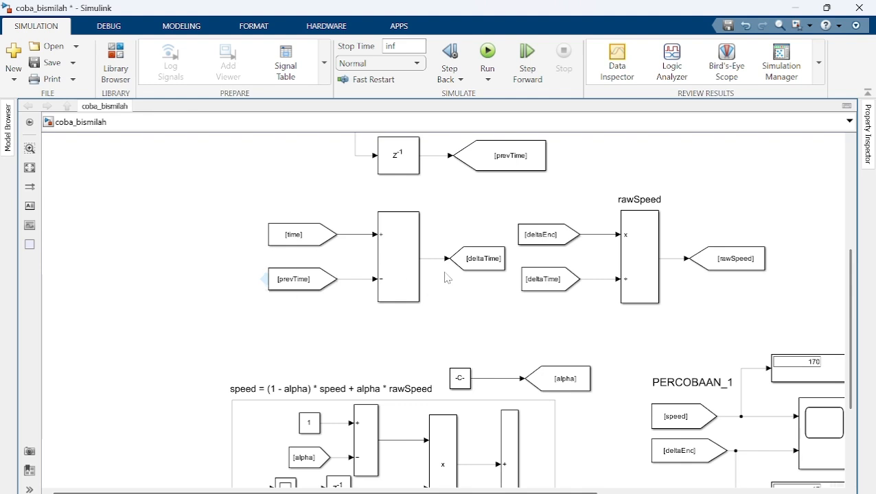
left_click(492, 266)
left_click_drag(420, 317, 418, 318)
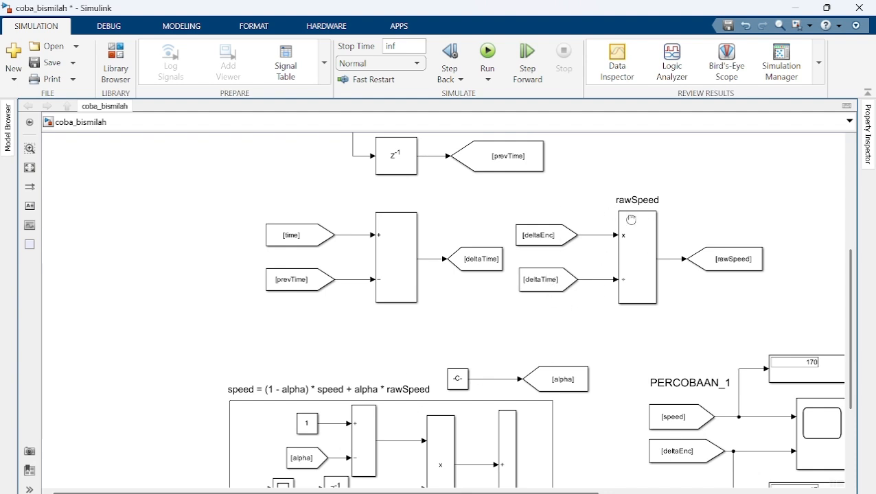
scroll(630, 221, "right", 7)
left_click_drag(162, 311, 314, 315)
scroll(314, 314, "down", 1)
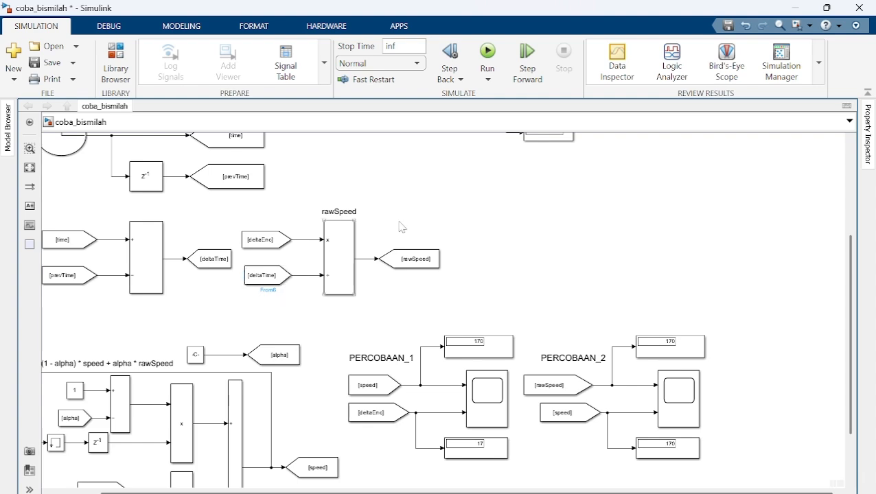
left_click_drag(434, 221, 417, 346)
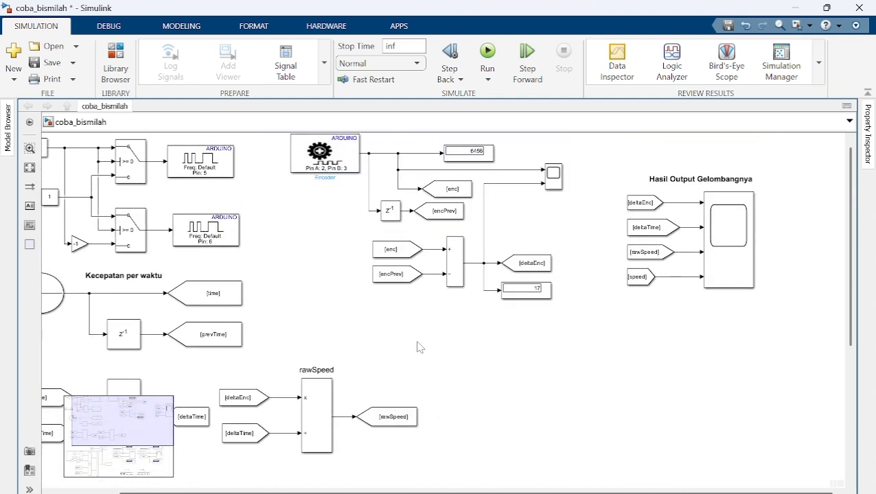
scroll(336, 338, "down", 2)
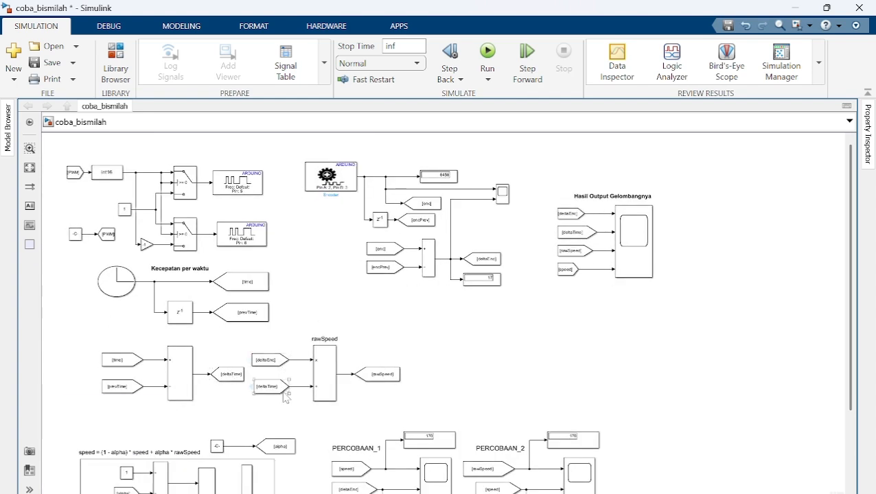
scroll(396, 378, "up", 2)
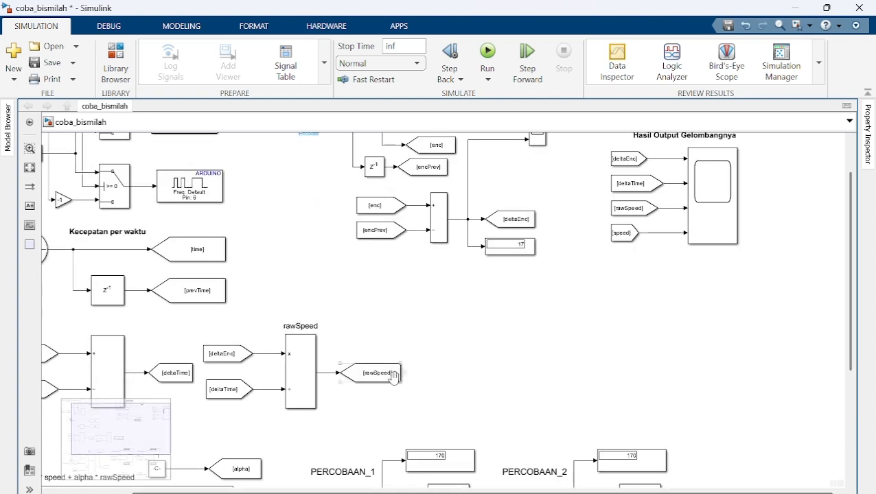
- Examine the filter blocks under the formula speed = (1 - alpha) * speed + alpha * rawSpeed, from their inputs to the speed tag
left_click_drag(395, 379, 540, 184)
scroll(411, 315, "down", 2)
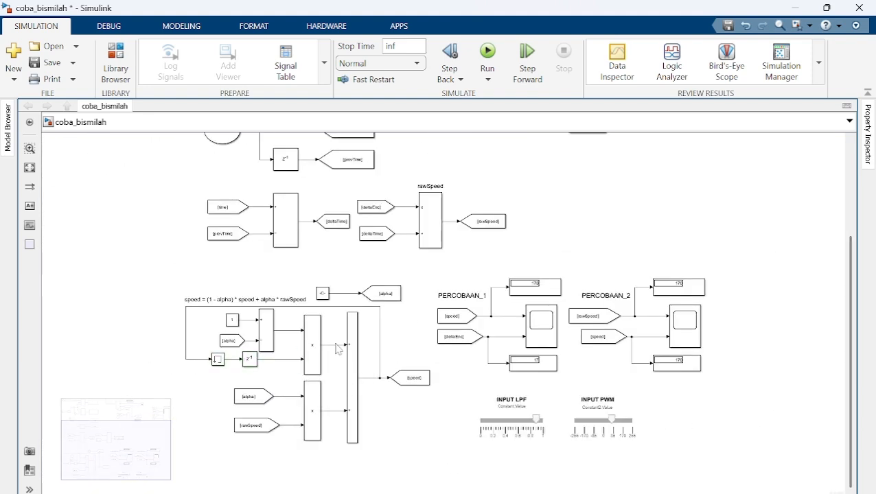
left_click_drag(328, 333, 457, 295)
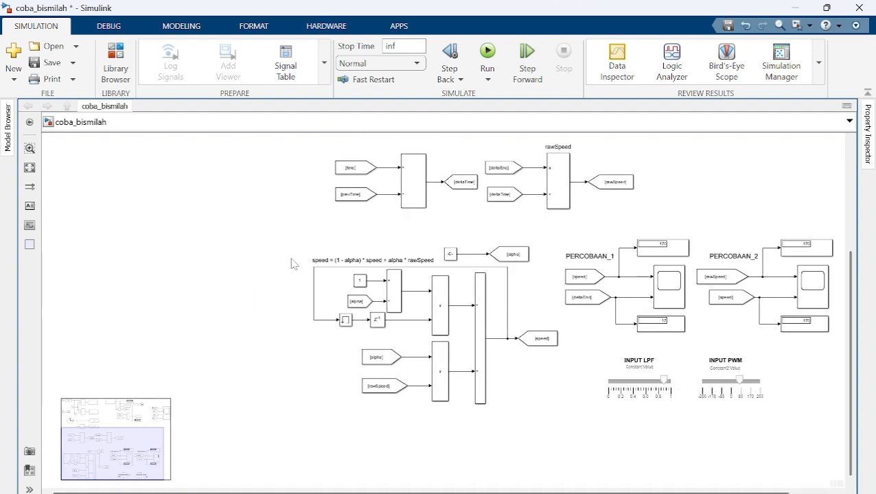
left_click(343, 260)
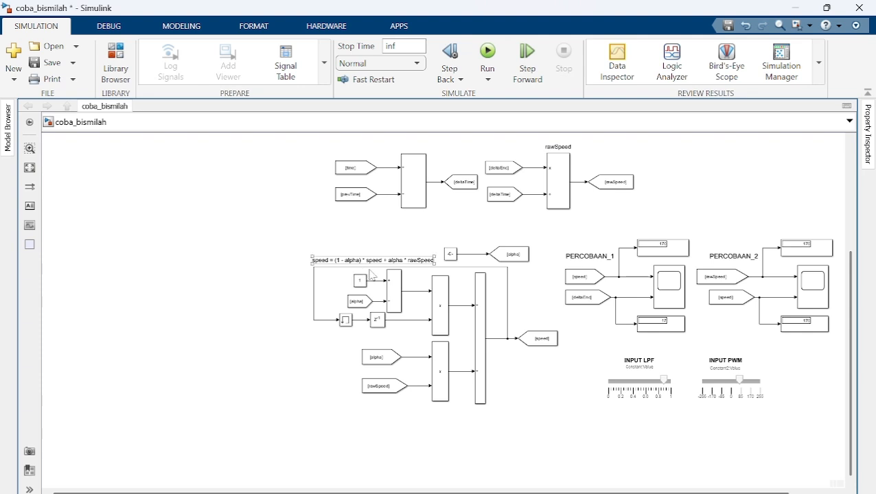
left_click(376, 276)
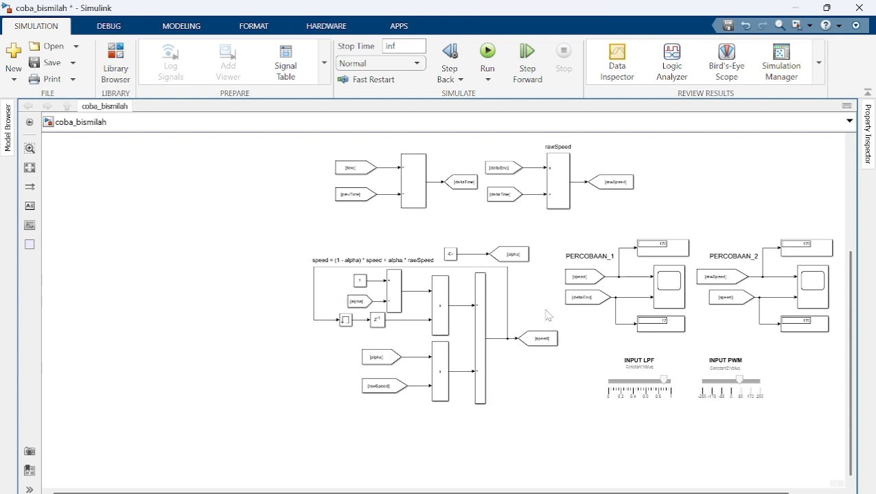
left_click_drag(495, 321, 408, 341)
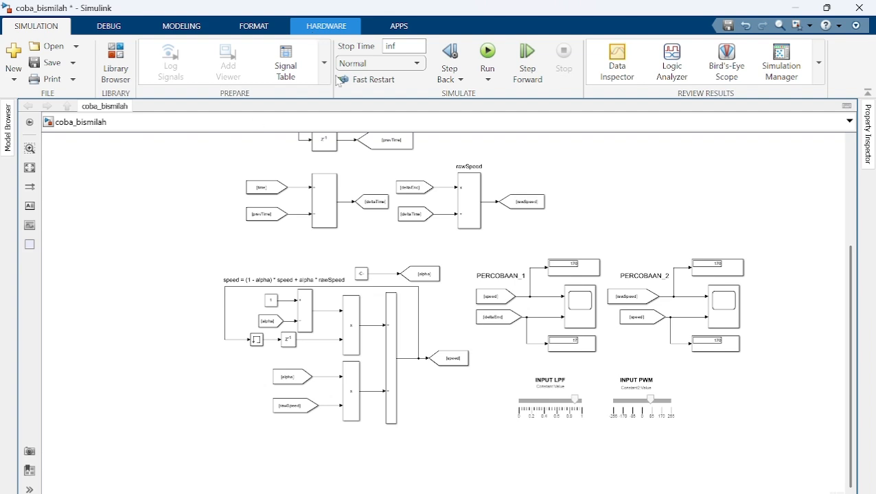
- Start Monitor & Tune on the Arduino Mega 2560 and open the PERCOBAAN_1 scope comparing speed and rawSpeed
left_click(333, 33)
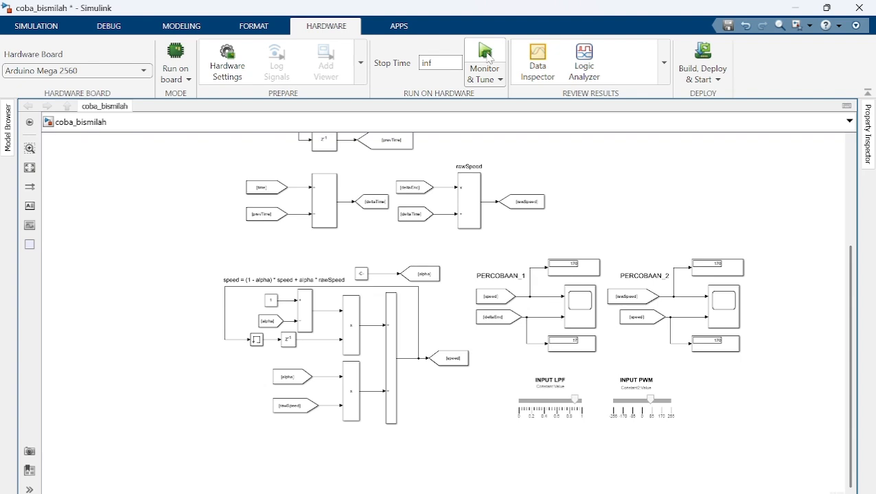
left_click(486, 54)
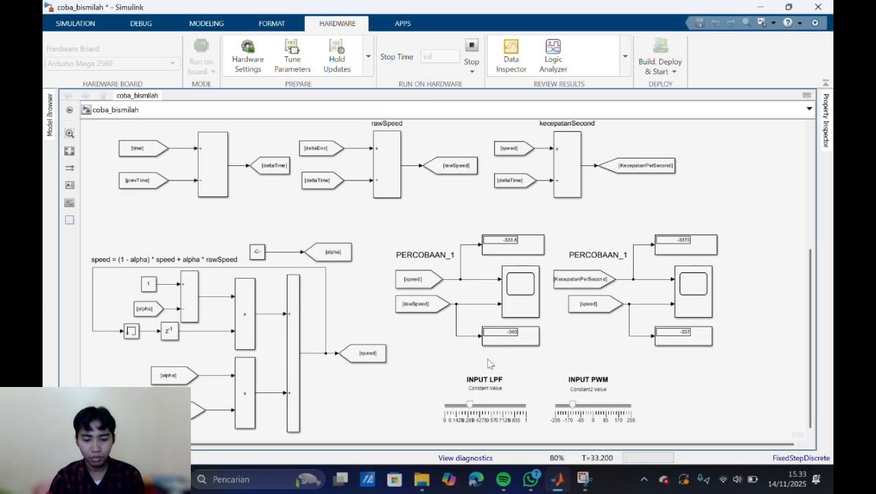
double_click(523, 292)
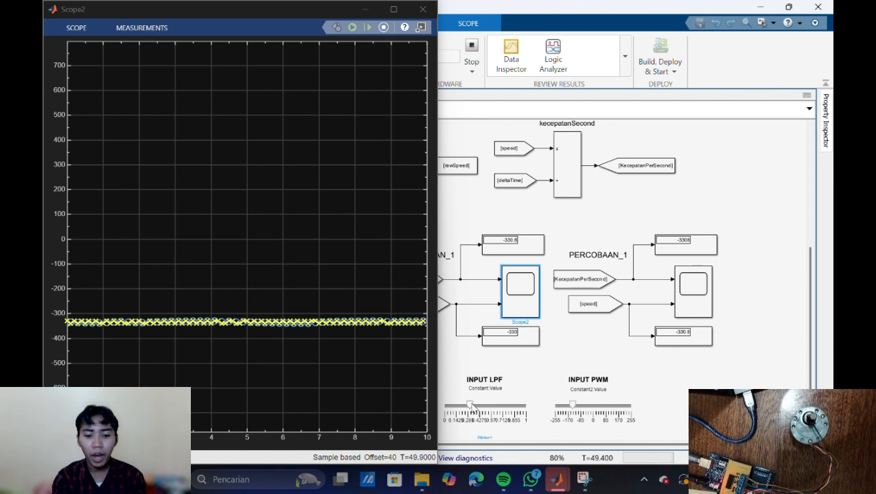
- Set INPUT LPF to 1 and INPUT PWM to 255 while watching the PERCOBAAN_1 scope
left_click_drag(469, 405, 658, 417)
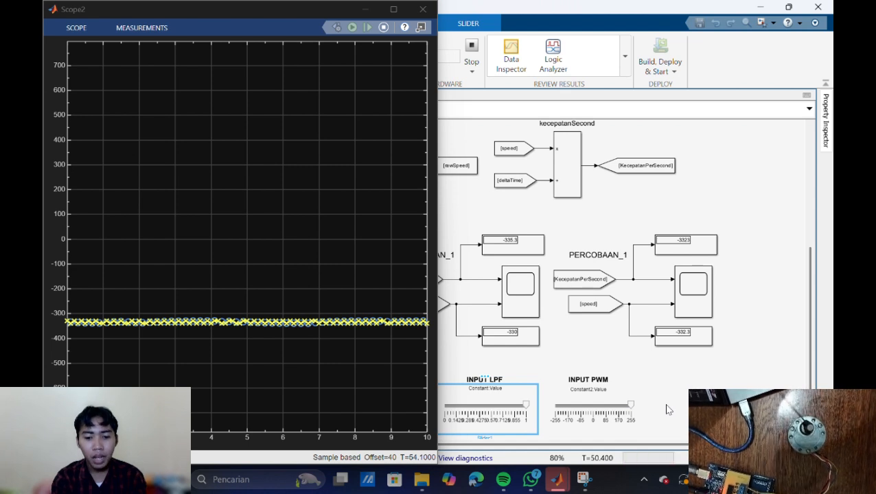
left_click(666, 410)
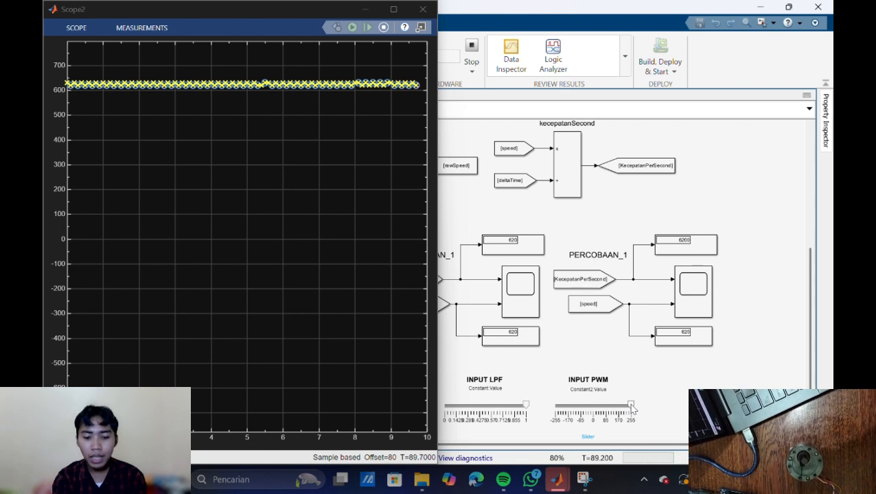
- Reverse the motor with INPUT PWM at -255 and test INPUT LPF at 0, about 0.5 and 1
left_click_drag(631, 406, 434, 414)
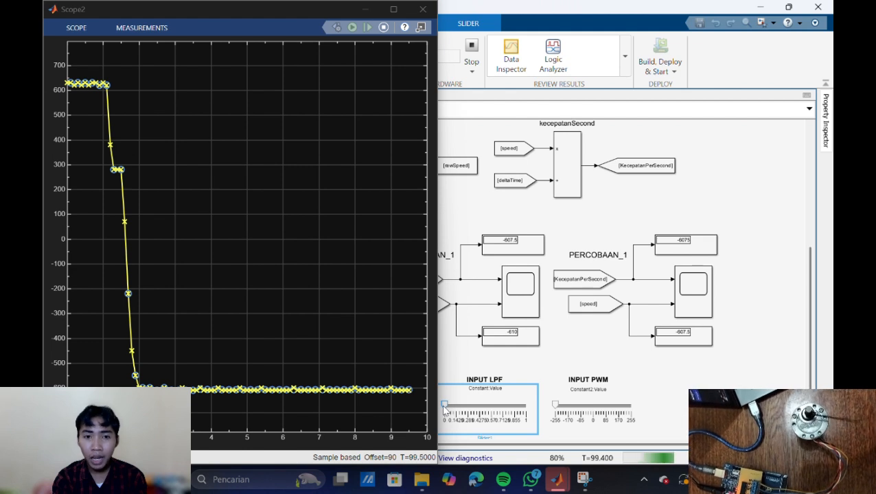
left_click_drag(442, 405, 485, 415)
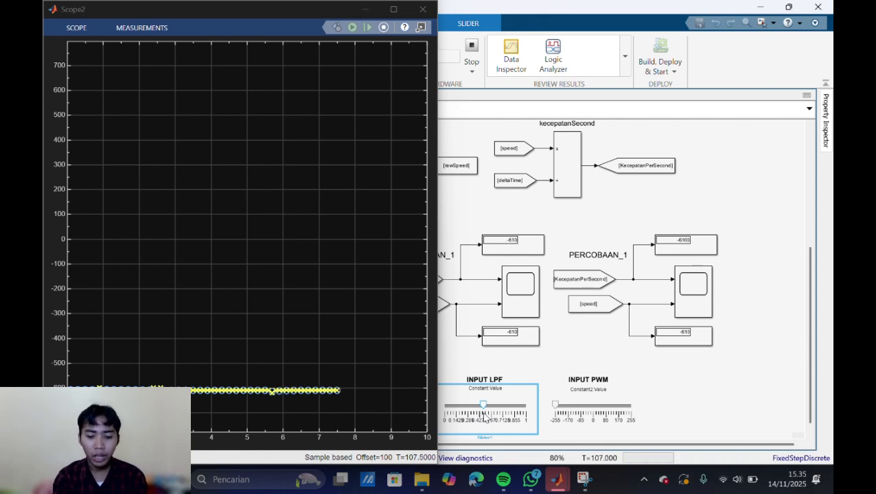
left_click_drag(485, 415, 544, 422)
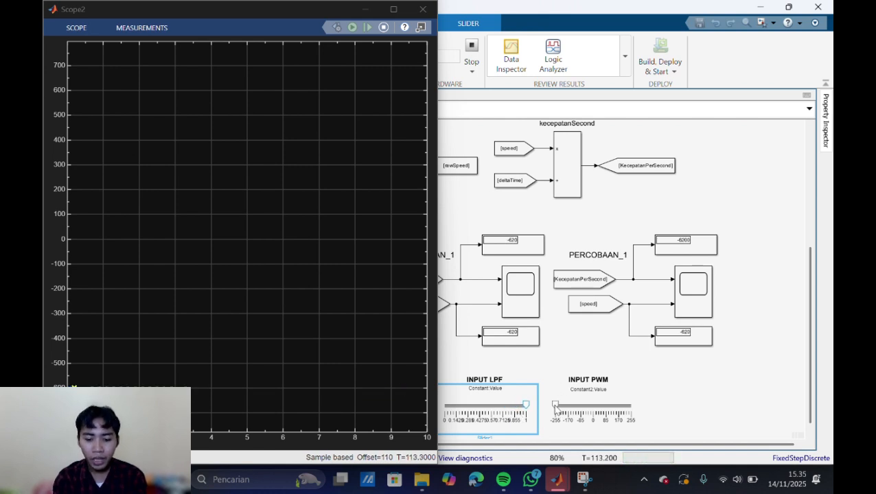
- Raise INPUT PWM in stages to about -130, about 50 and about 110, keeping INPUT LPF at 1
left_click_drag(556, 407, 575, 412)
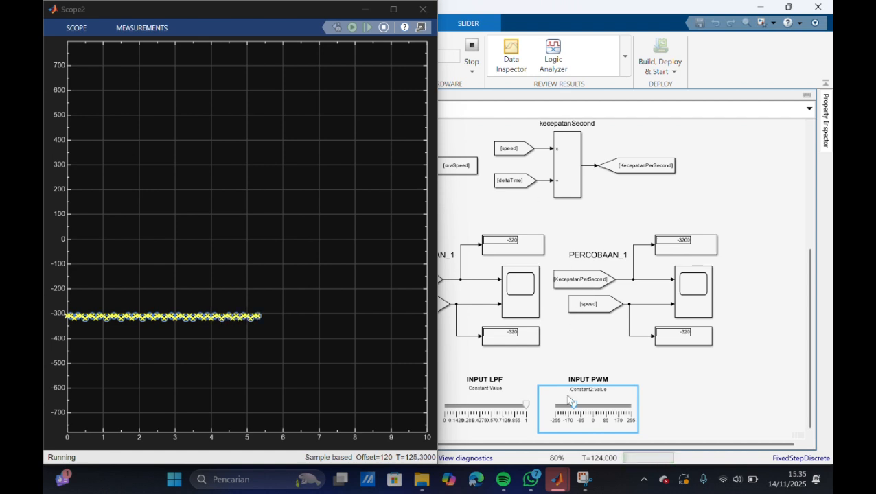
left_click_drag(577, 405, 600, 406)
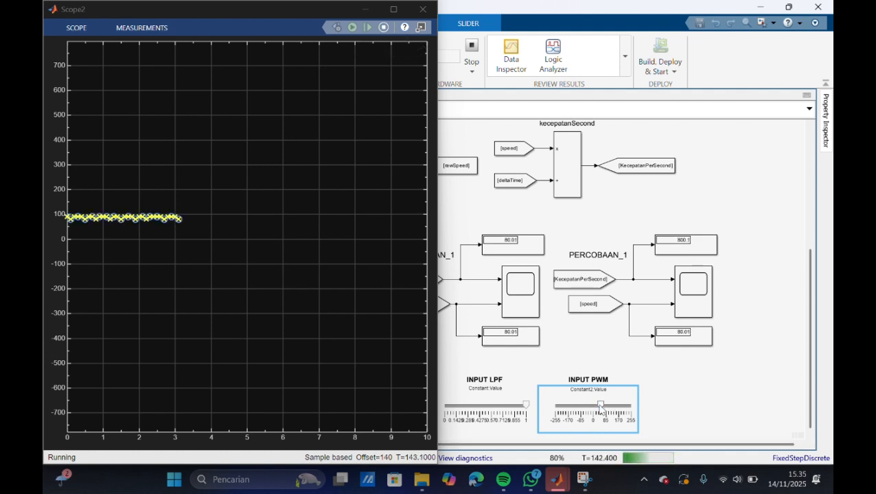
left_click_drag(600, 406, 610, 408)
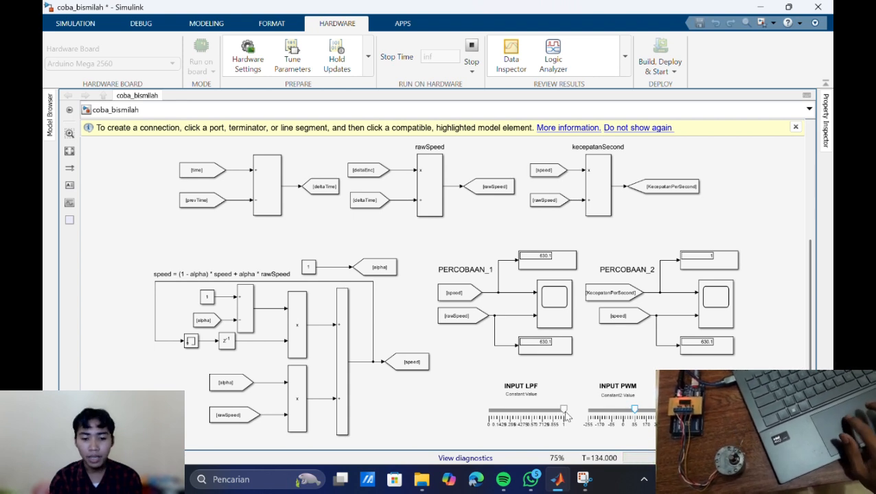
- Lower INPUT LPF to about 0.3 and open the PERCOBAAN_2 scope tiled side by side with the model
left_click_drag(565, 415, 512, 417)
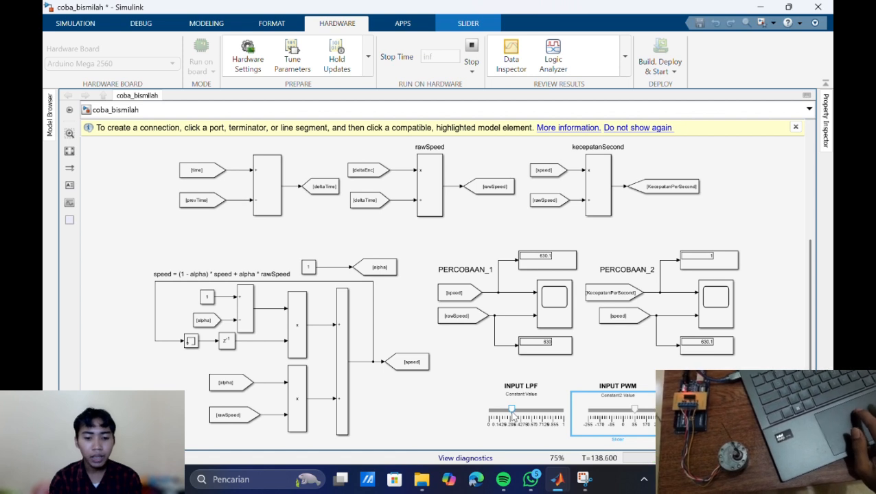
left_click(513, 415)
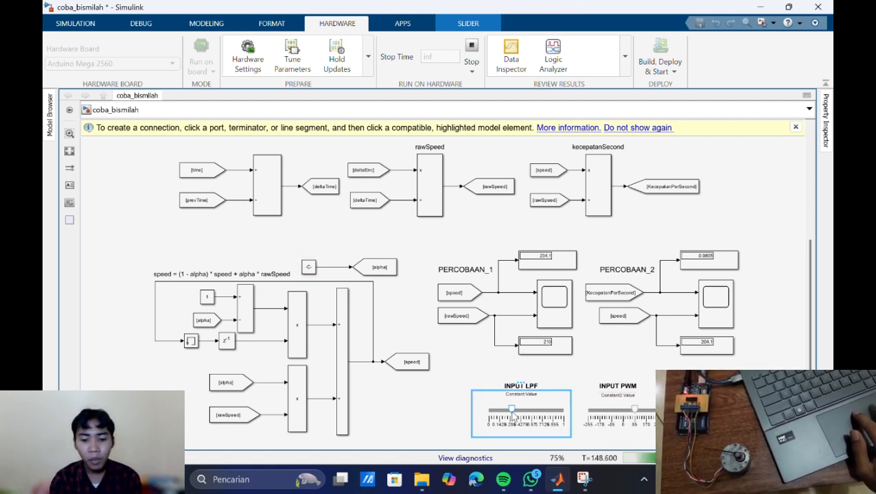
left_click(727, 308)
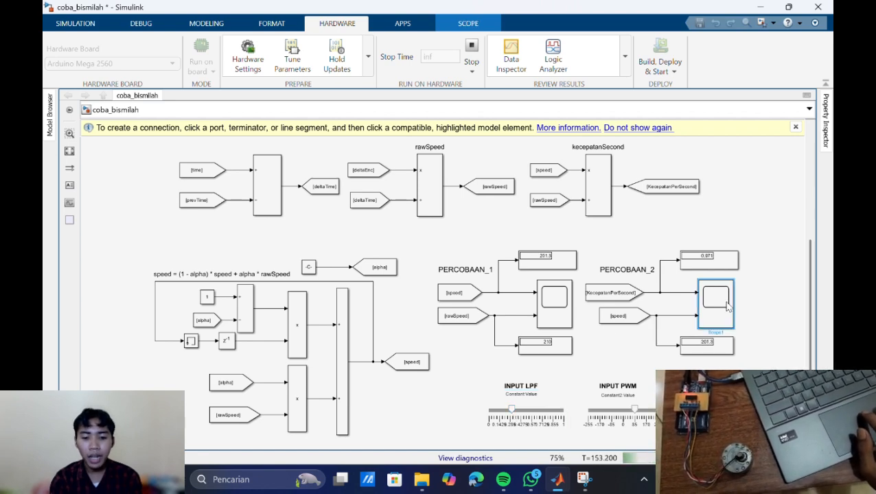
double_click(728, 308)
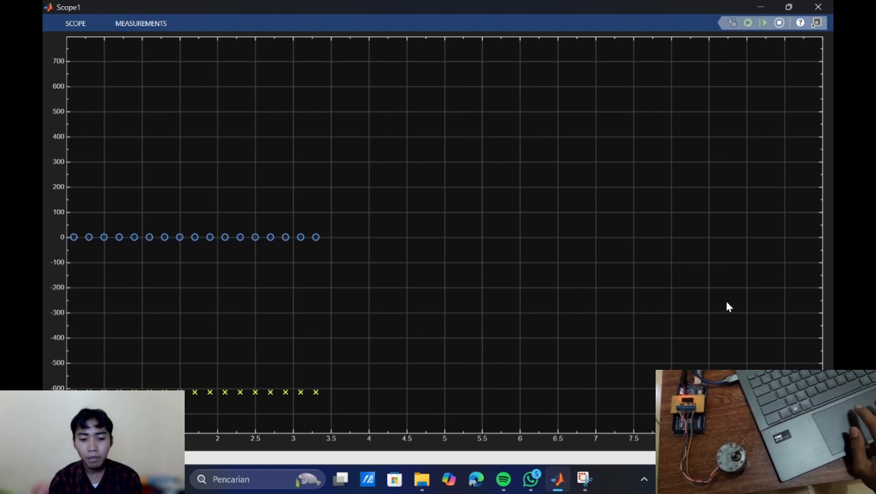
left_click(788, 7)
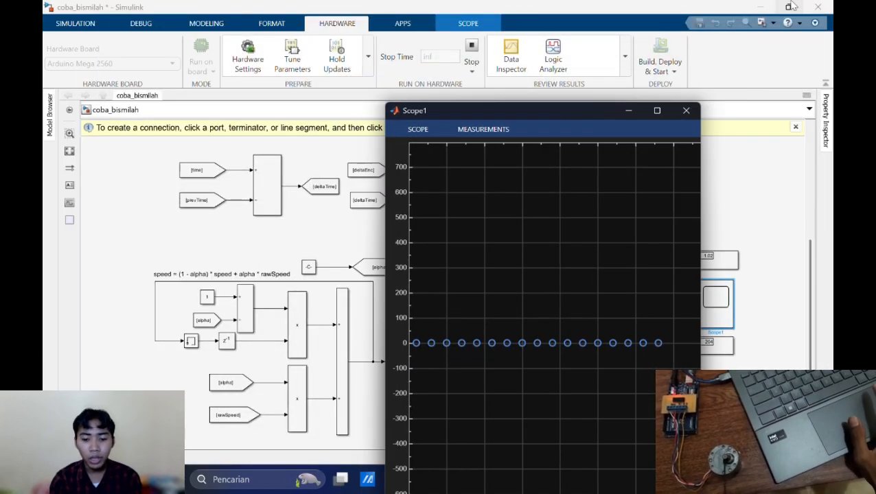
mouse_move(658, 115)
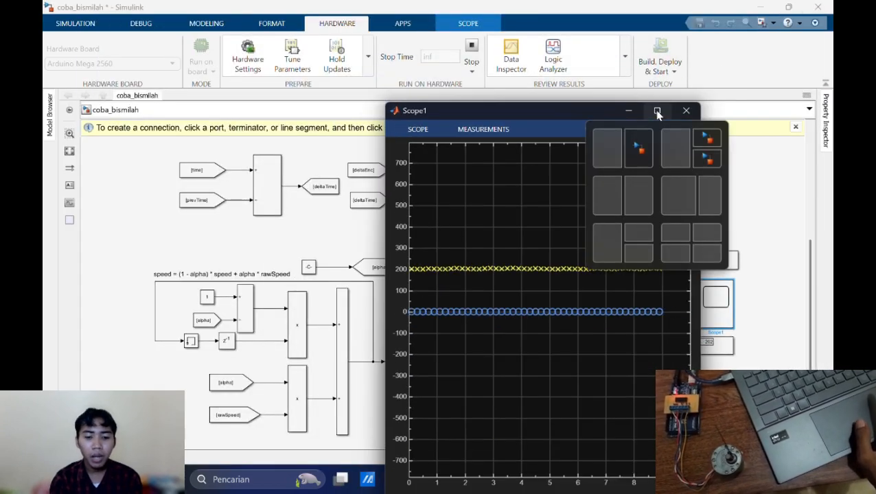
left_click(607, 147)
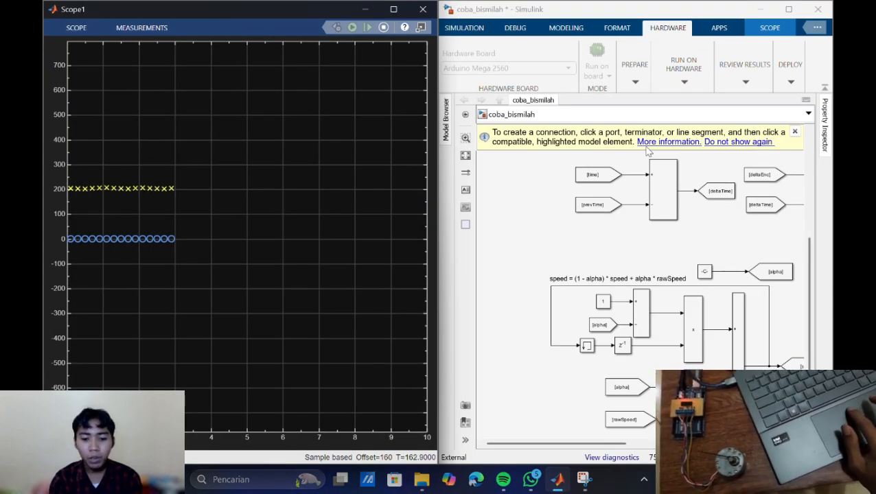
- Bring the input sliders into view beside the PERCOBAAN_2 scope and raise INPUT PWM towards its upper end
left_click_drag(620, 449, 721, 448)
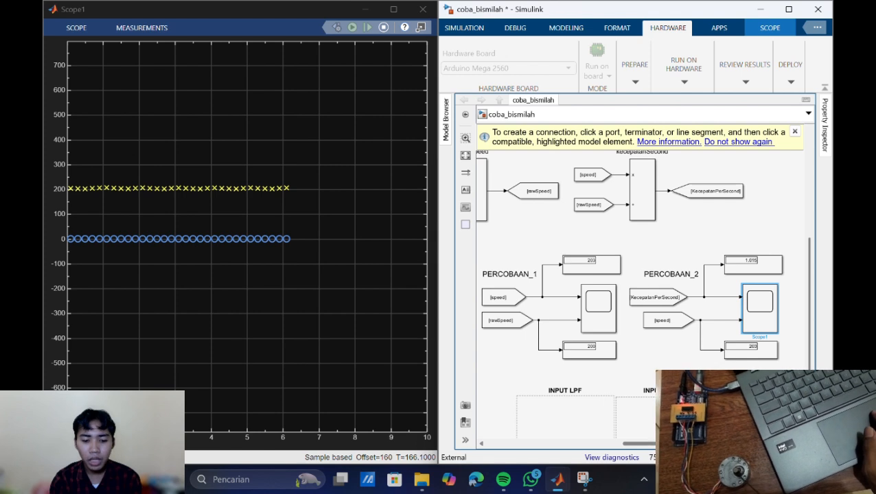
scroll(641, 295, "right", 1)
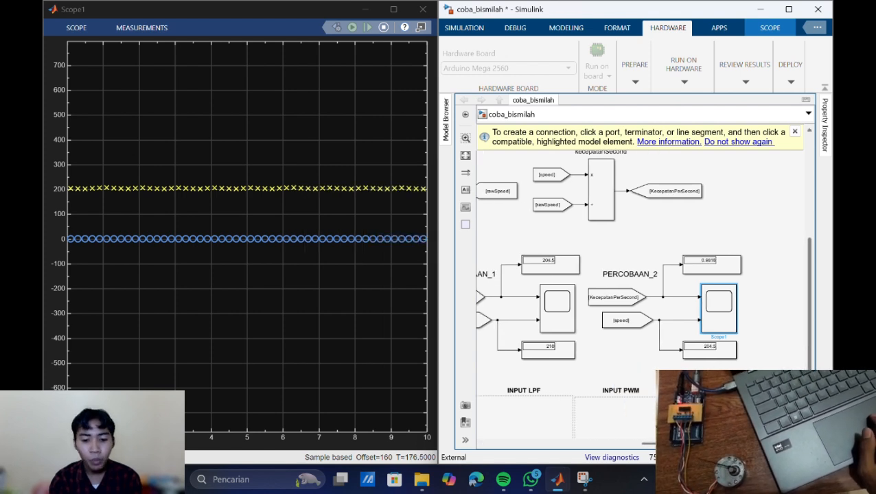
scroll(642, 295, "down", 1)
scroll(642, 295, "left", 1)
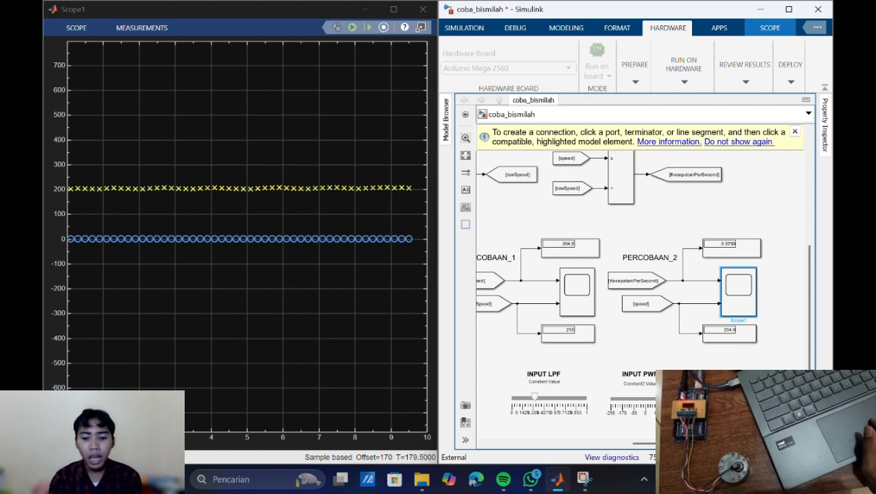
left_click(678, 399)
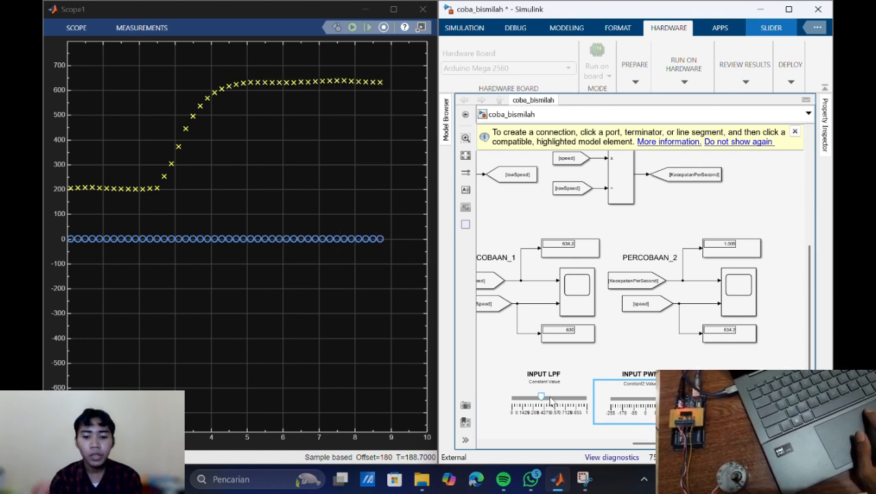
- Test a lower INPUT PWM with INPUT LPF at about 0.77, finishing with INPUT LPF at 1
left_click_drag(536, 396, 570, 398)
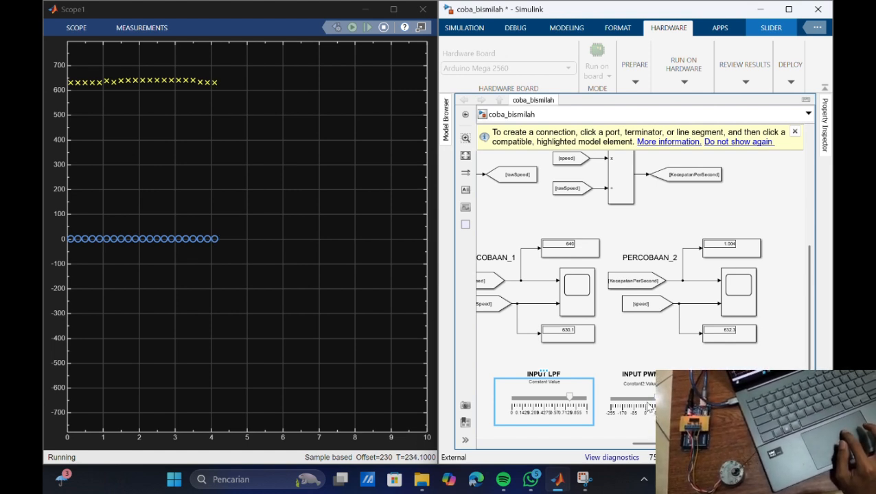
left_click(648, 407)
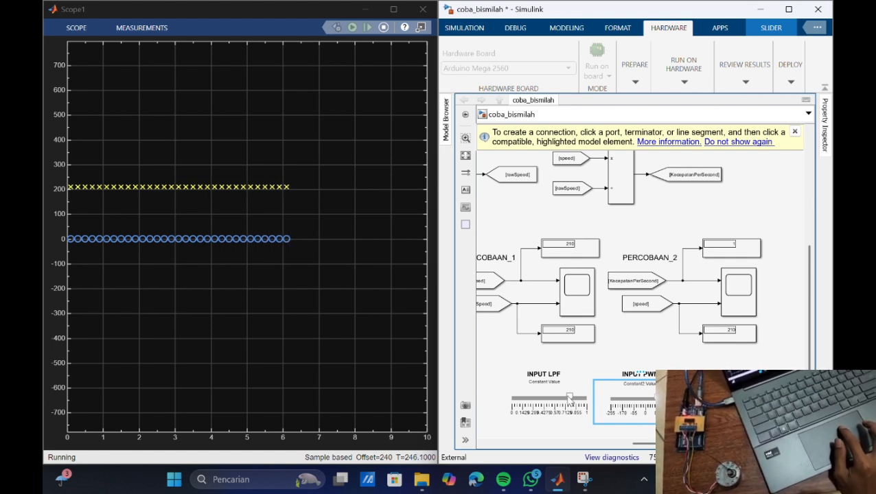
left_click_drag(570, 399, 586, 399)
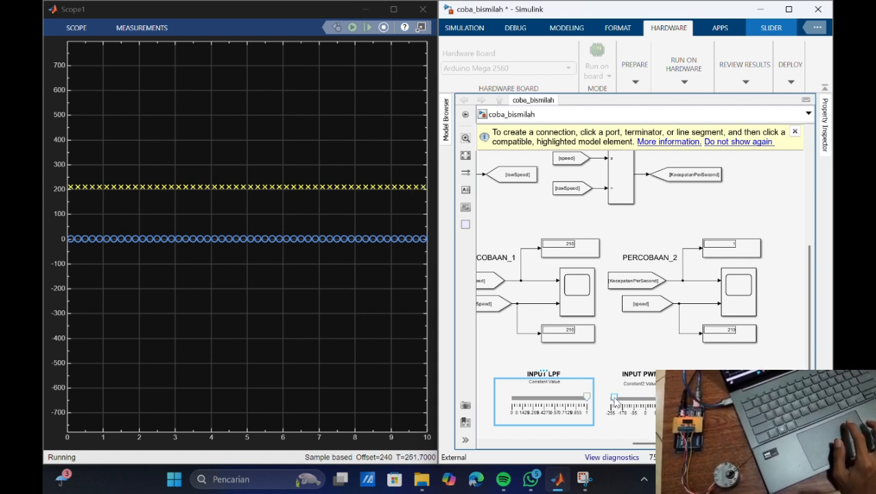
- Reverse the motor with INPUT PWM at about -230, reduce it to about -140, and set INPUT LPF to about 0.4
left_click(615, 402)
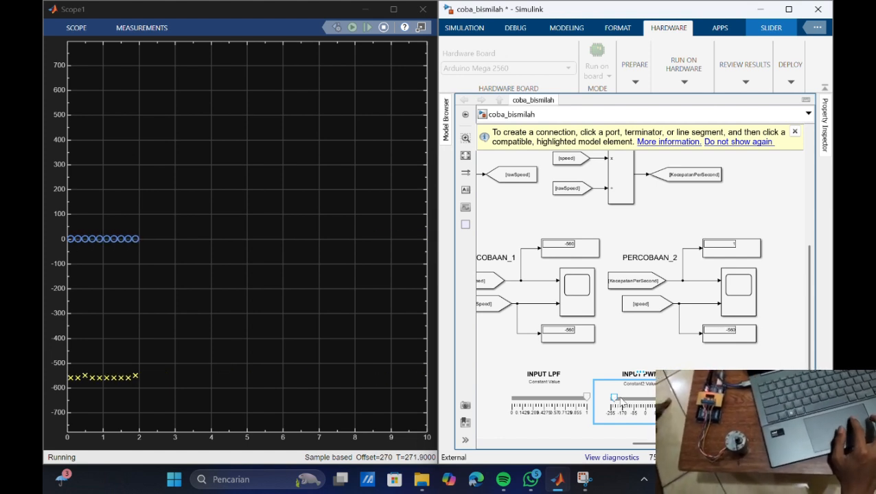
left_click_drag(616, 400, 621, 401)
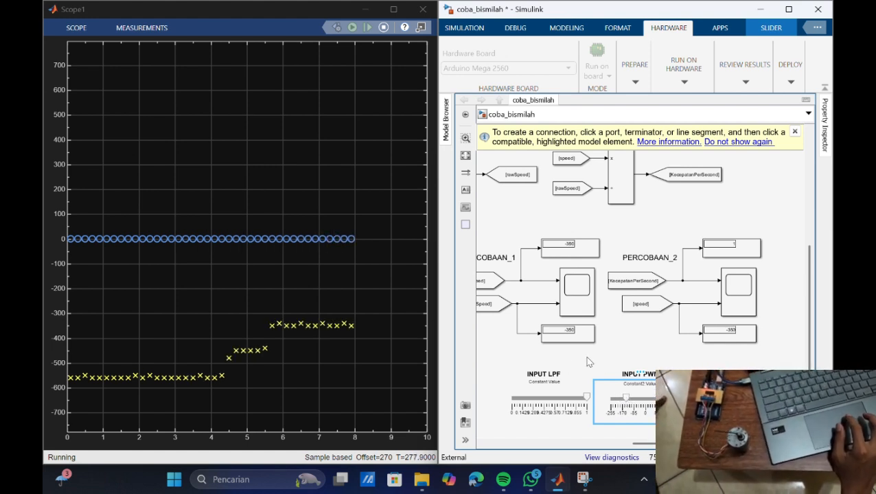
left_click(543, 401)
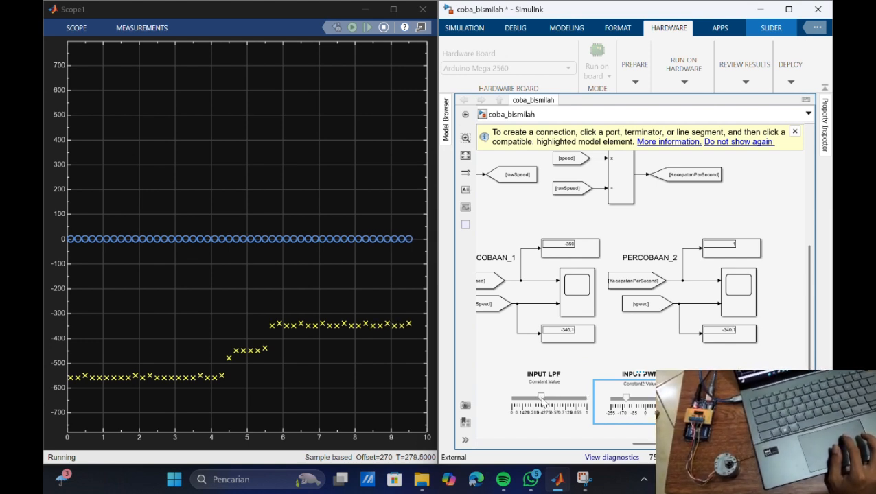
left_click(543, 401)
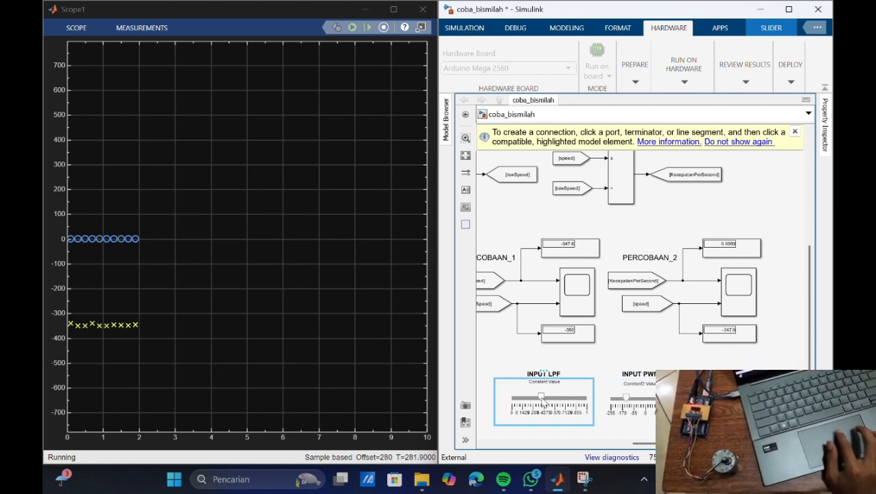